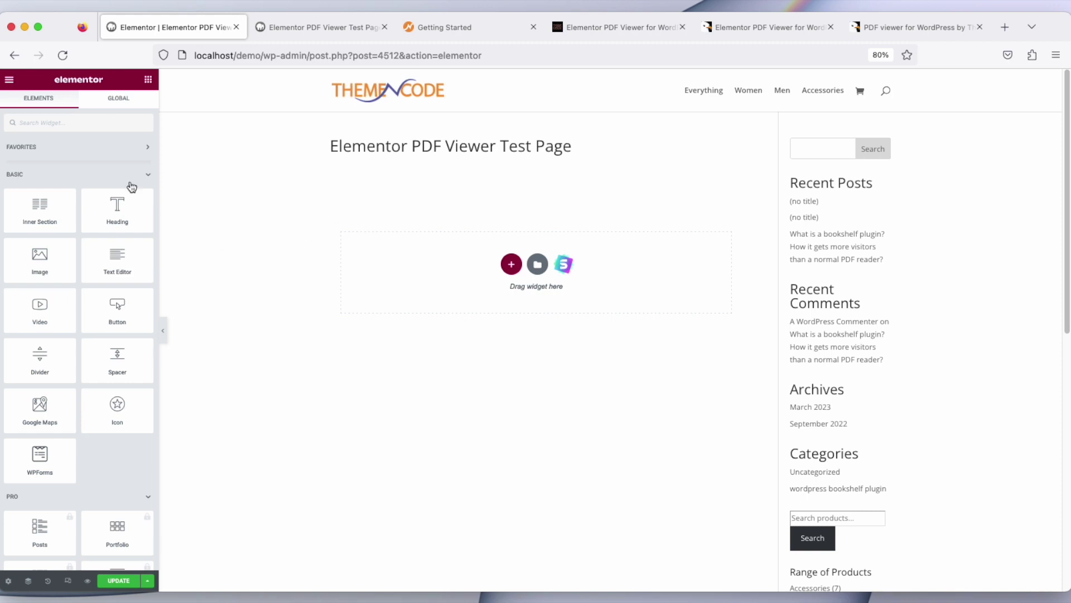
Search the widgets for 'pdf' and place a PDF Viewer Link widget under the page title
{"action": "left_click", "coordinate": [102, 127]}
{"action": "type", "text": "pdf"}
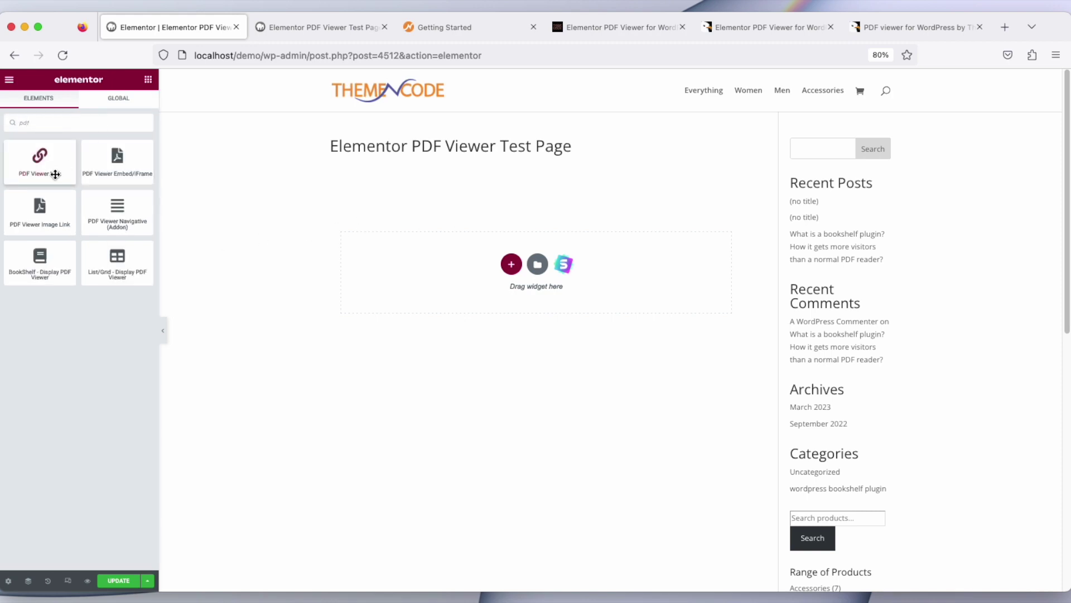
{"action": "left_click_drag", "start_coordinate": [40, 161], "coordinate": [447, 273]}
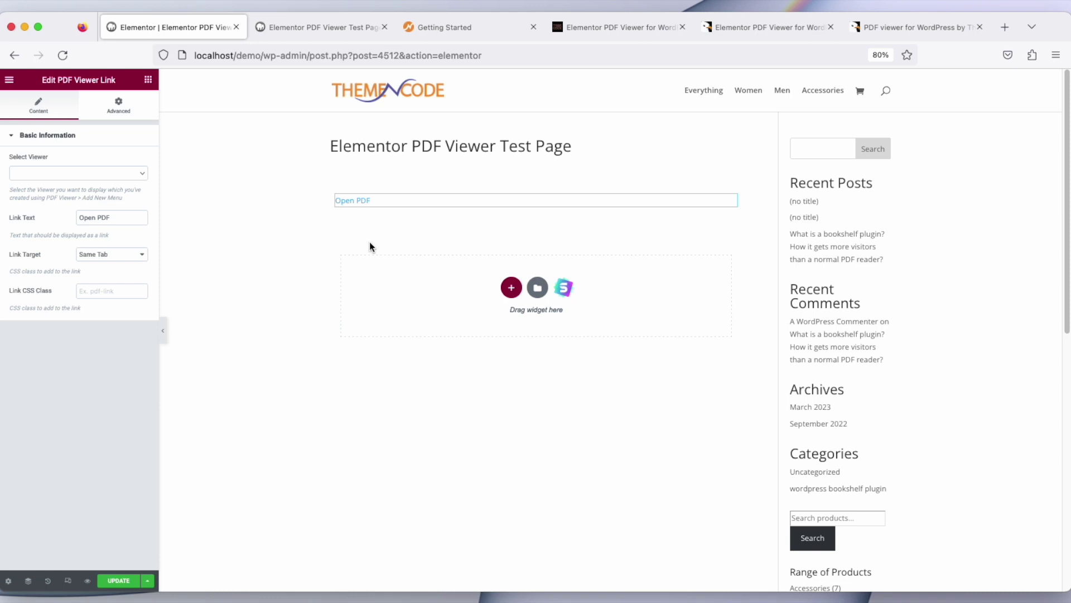
{"action": "left_click", "coordinate": [131, 173]}
Assign the Test Magazine viewer and change the link text to 'Click Here To Read A PDF'
{"action": "left_click", "coordinate": [106, 223]}
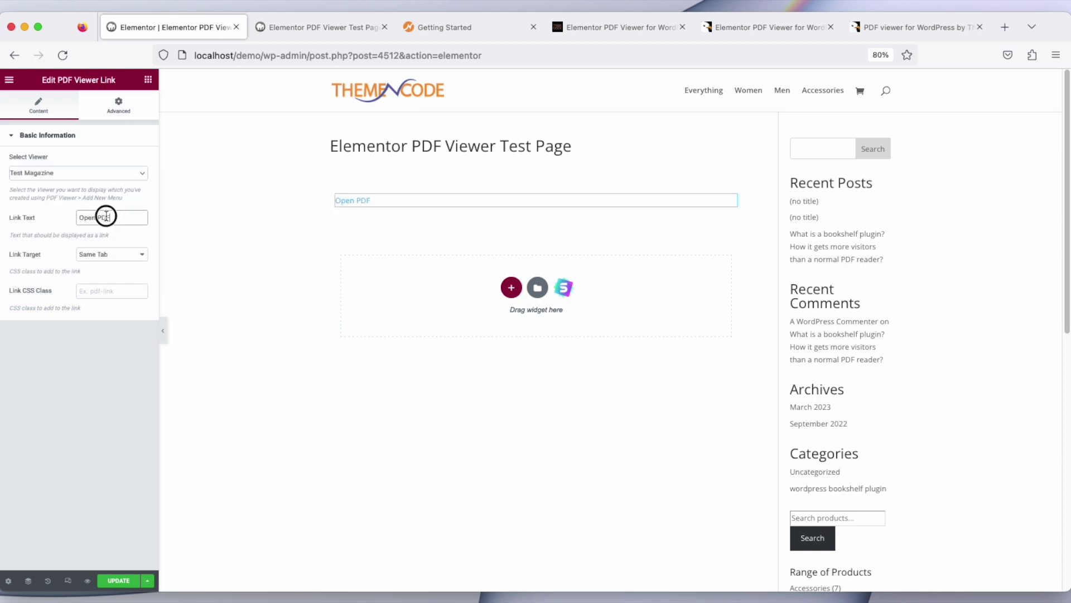
{"action": "left_click_drag", "start_coordinate": [118, 216], "coordinate": [74, 218]}
{"action": "type", "text": "Click"}
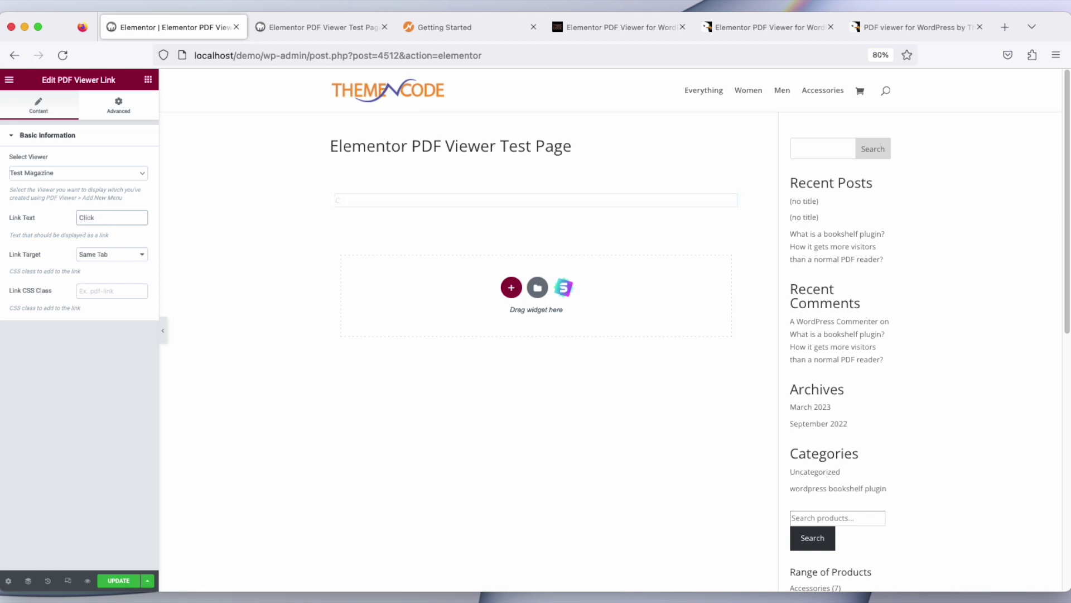
{"action": "type", "text": " Here To Rea"}
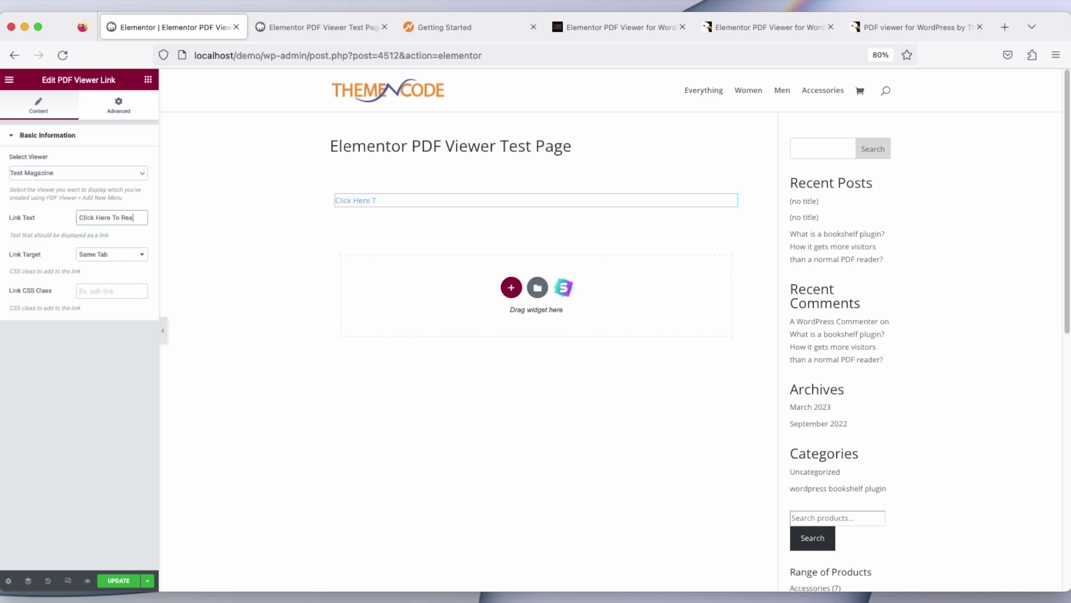
{"action": "type", "text": "d A PDF"}
{"action": "left_click", "coordinate": [112, 254]}
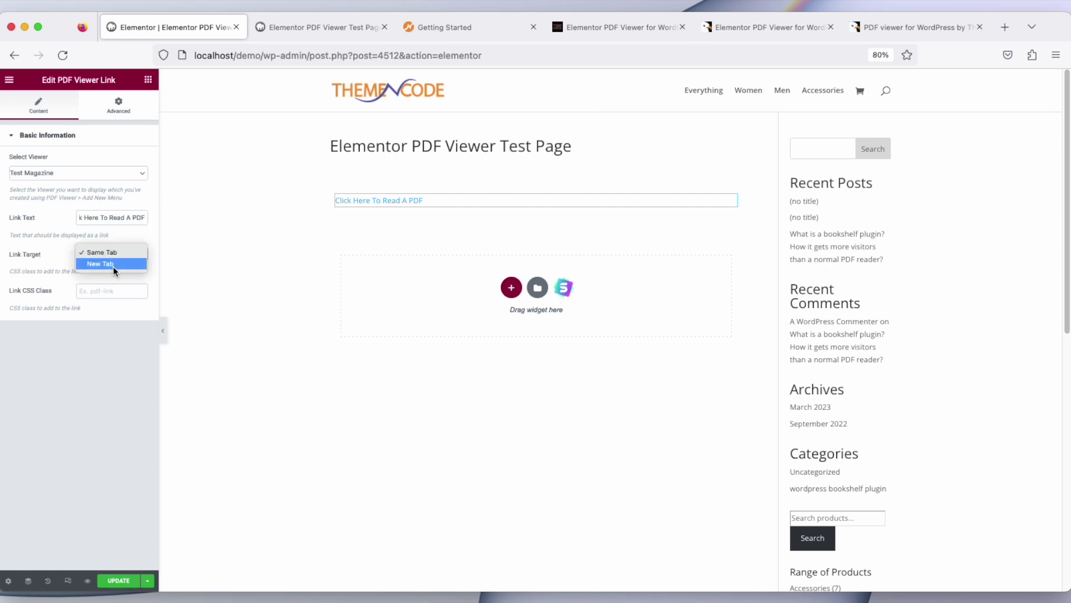
Set the PDF link's target to New Tab and save the page with Update
{"action": "left_click", "coordinate": [114, 266]}
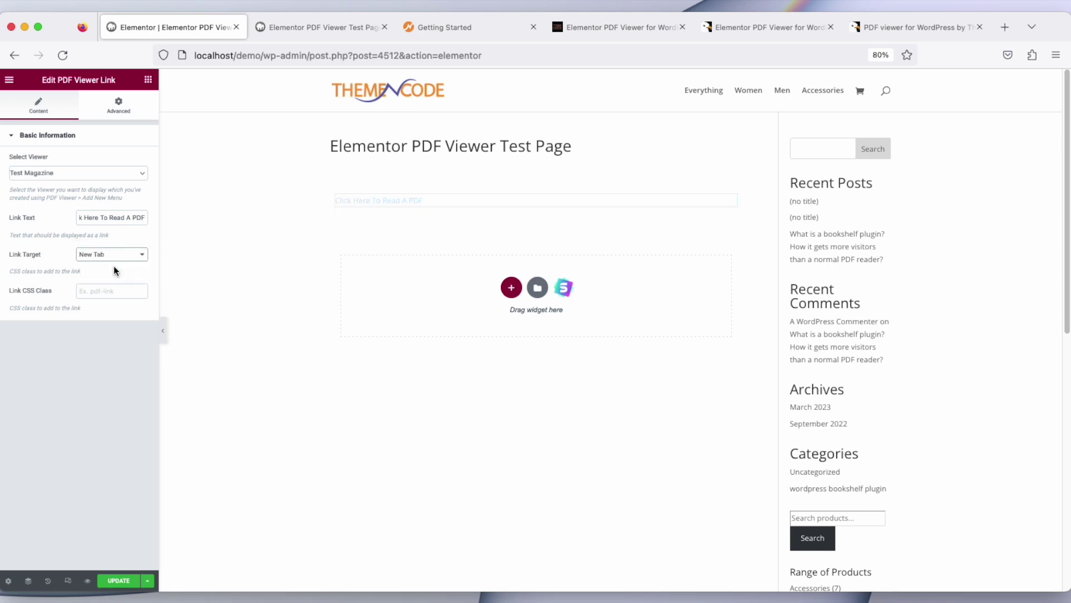
{"action": "left_click", "coordinate": [102, 293]}
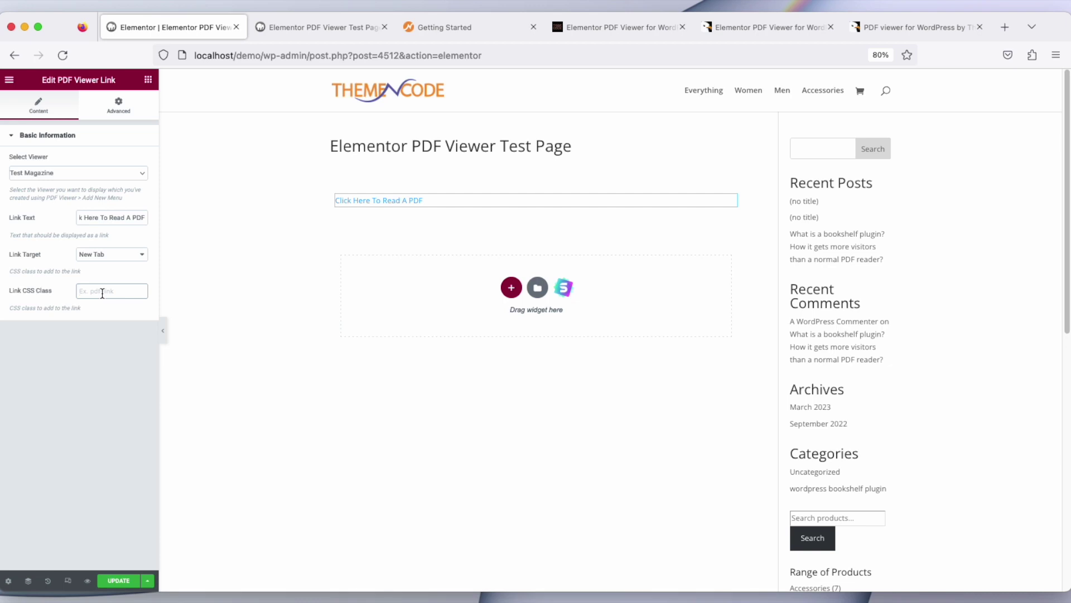
{"action": "left_click", "coordinate": [119, 581]}
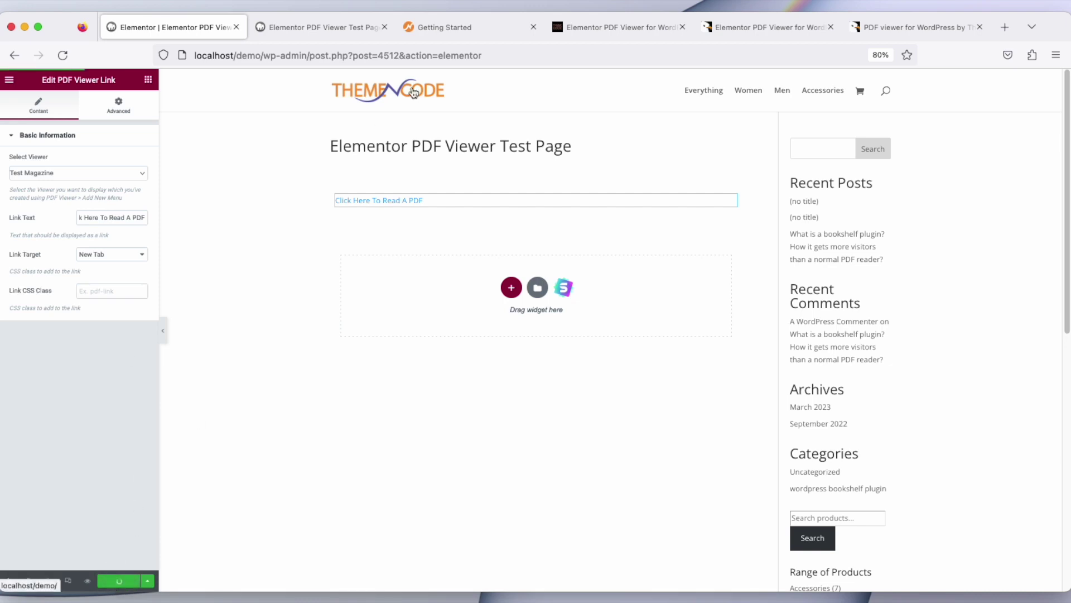
{"action": "left_click", "coordinate": [338, 35]}
Reload the live test page so the new PDF link appears
{"action": "key", "text": "super+r"}
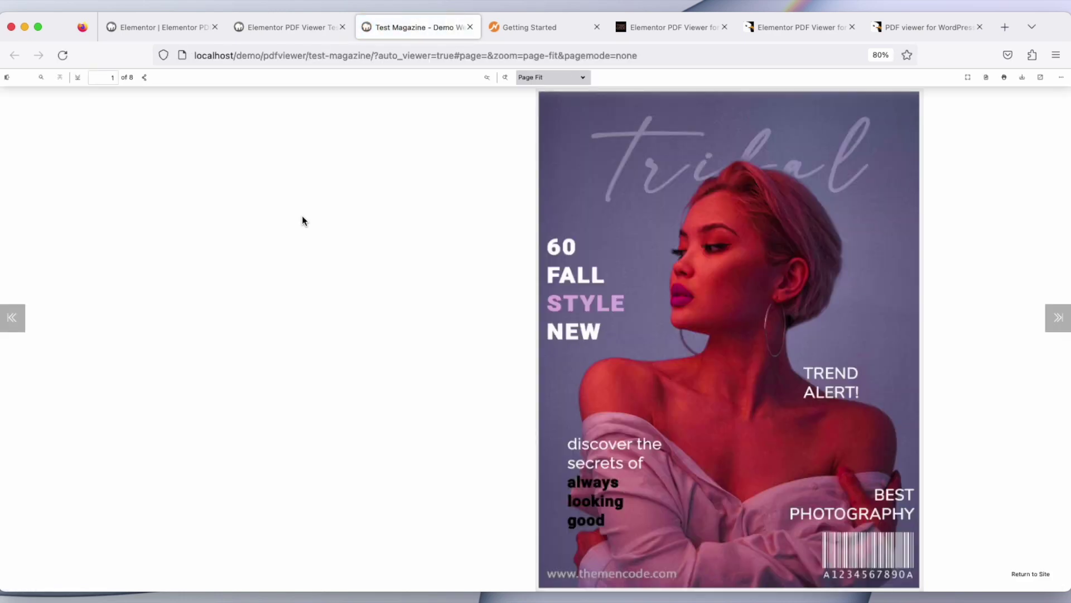
{"action": "left_click", "coordinate": [904, 99]}
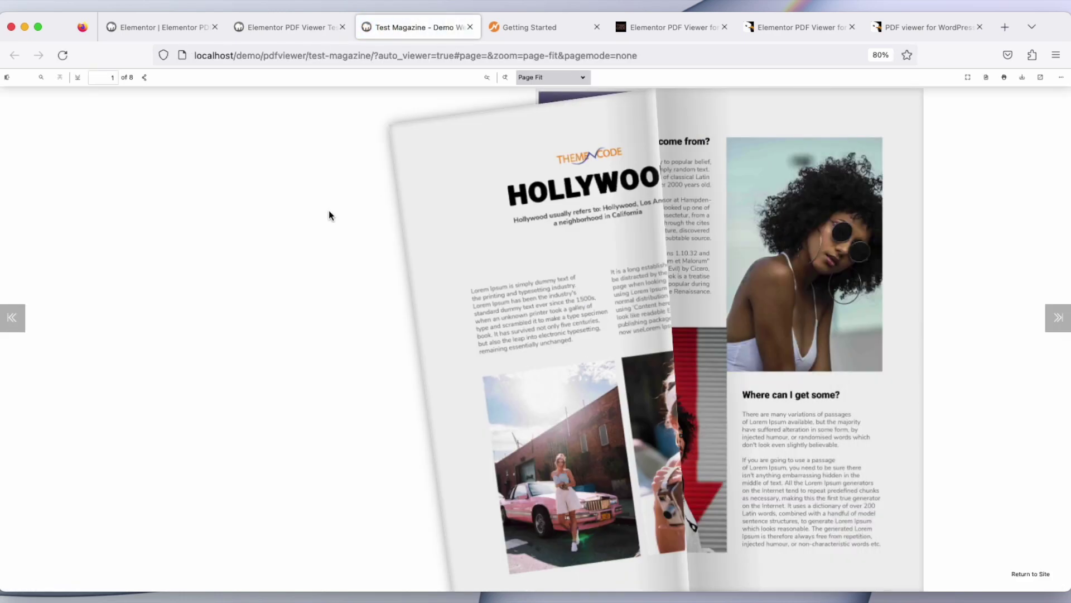
{"action": "left_click", "coordinate": [906, 105]}
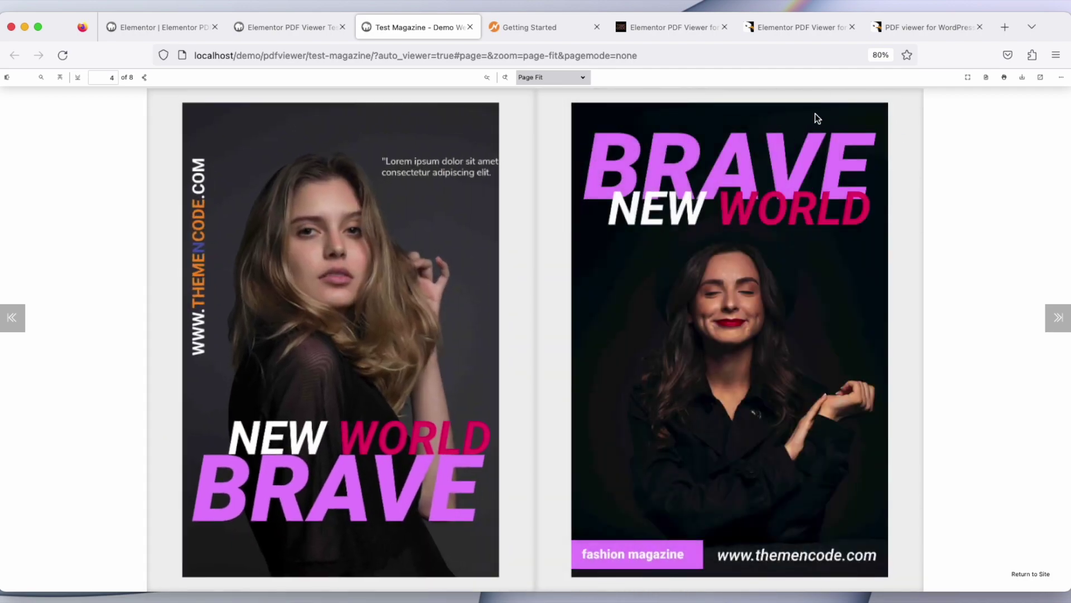
{"action": "left_click", "coordinate": [895, 105]}
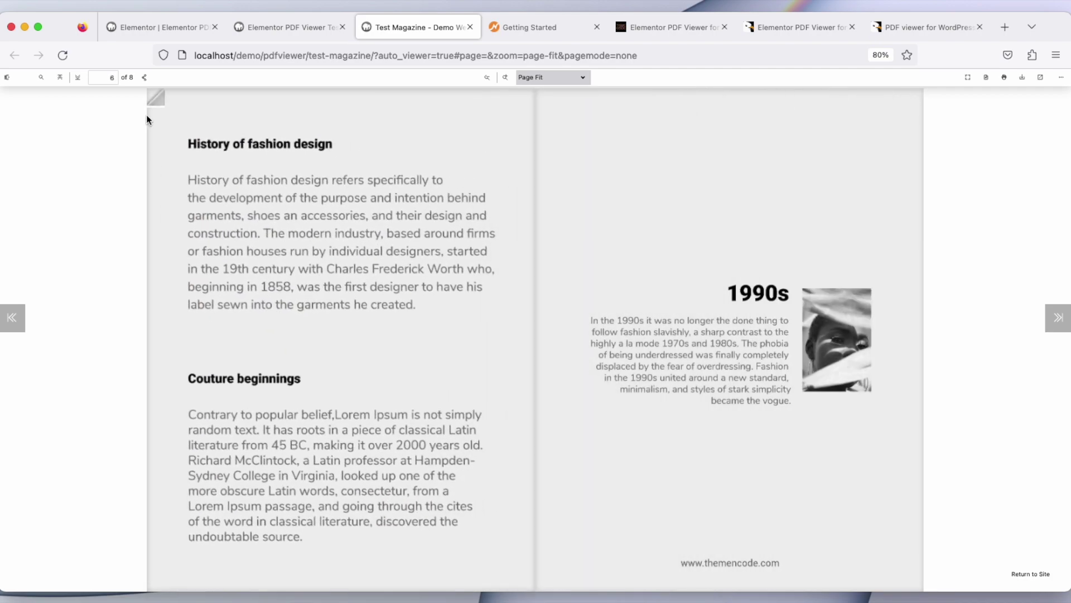
{"action": "left_click", "coordinate": [154, 99]}
{"action": "left_click", "coordinate": [157, 104]}
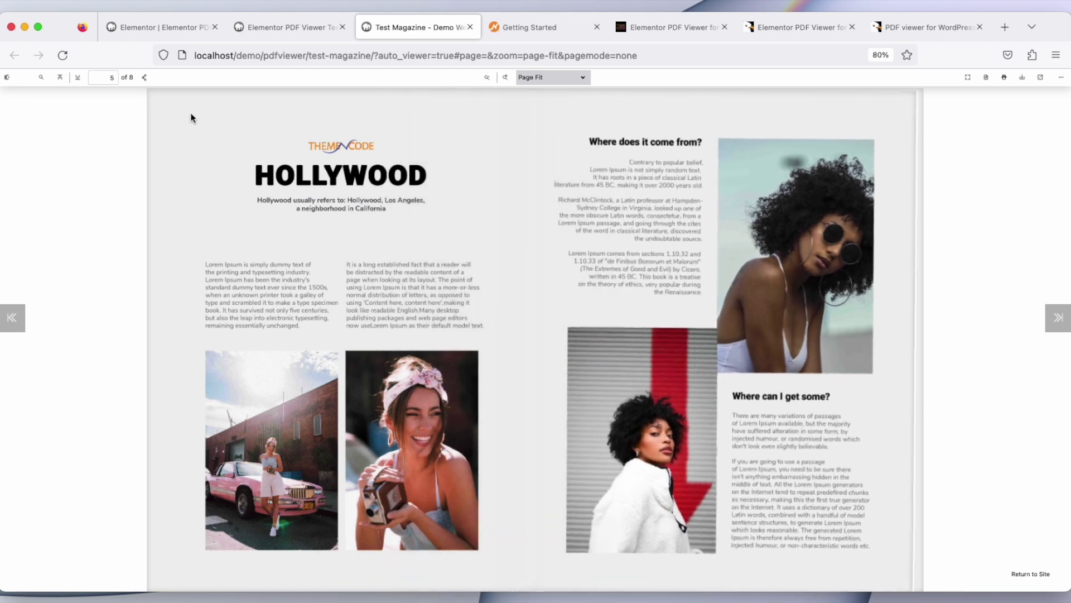
{"action": "left_click", "coordinate": [153, 99]}
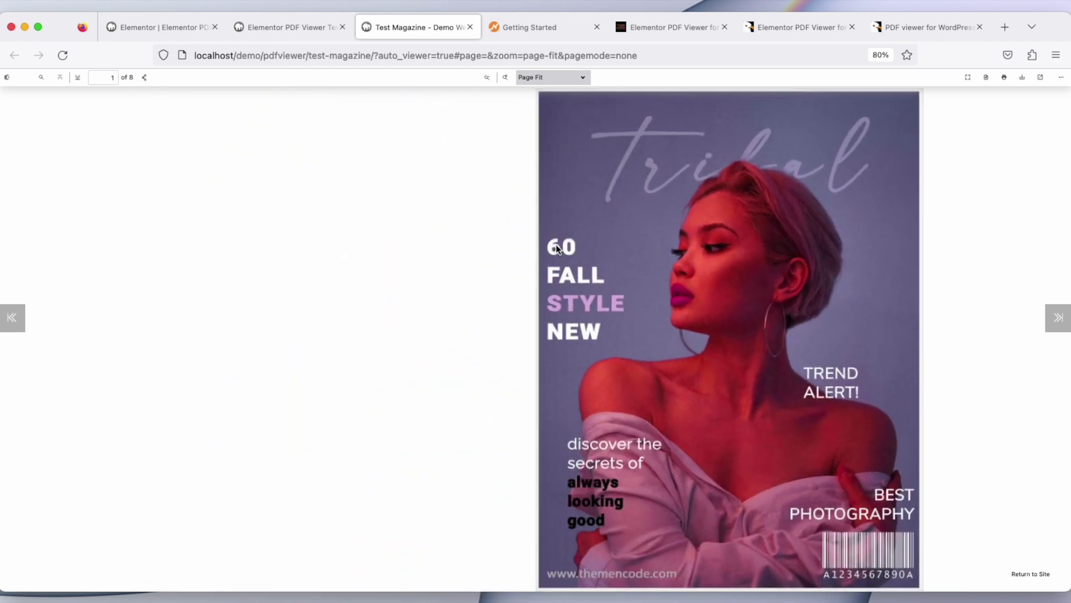